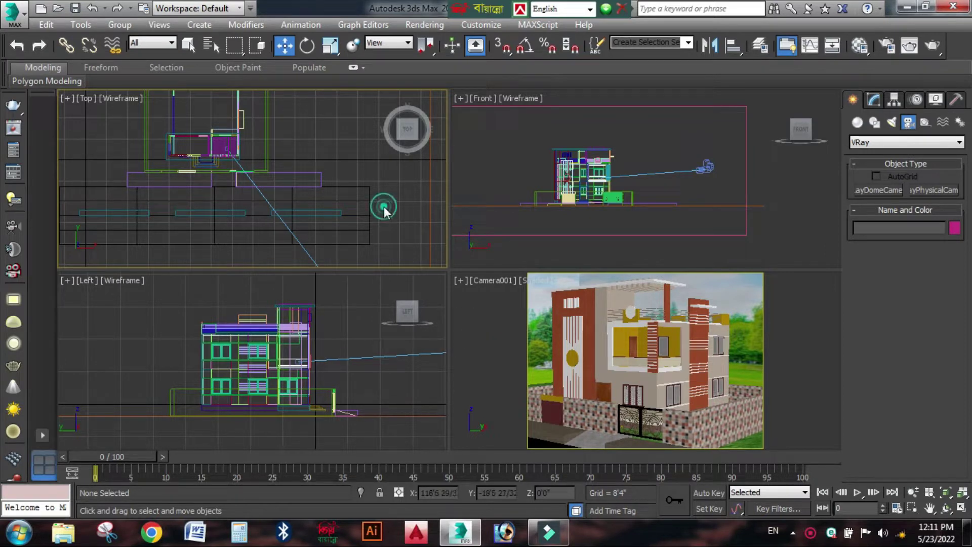
Select the camera in the Top view, beyond the road in front of the house
scroll(276, 183, "down", 3)
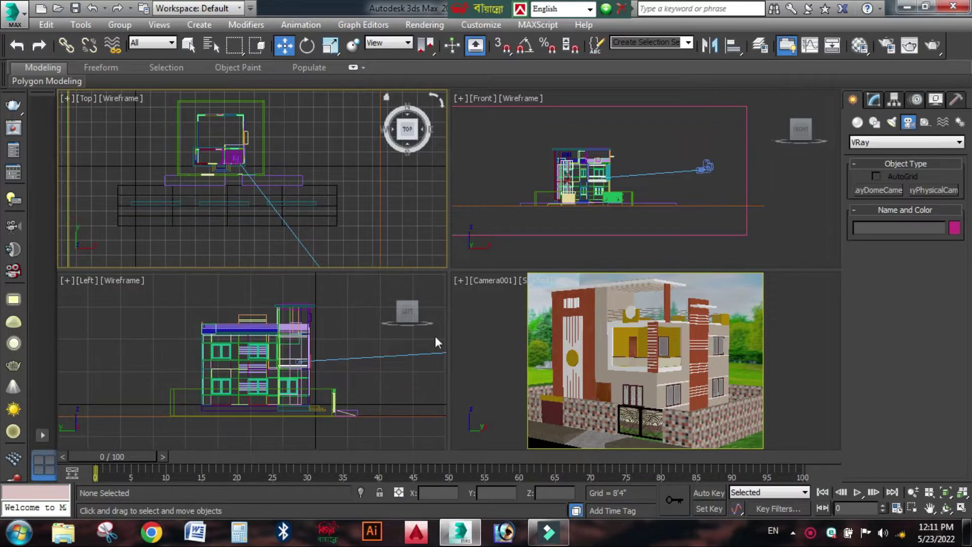
left_click(482, 328)
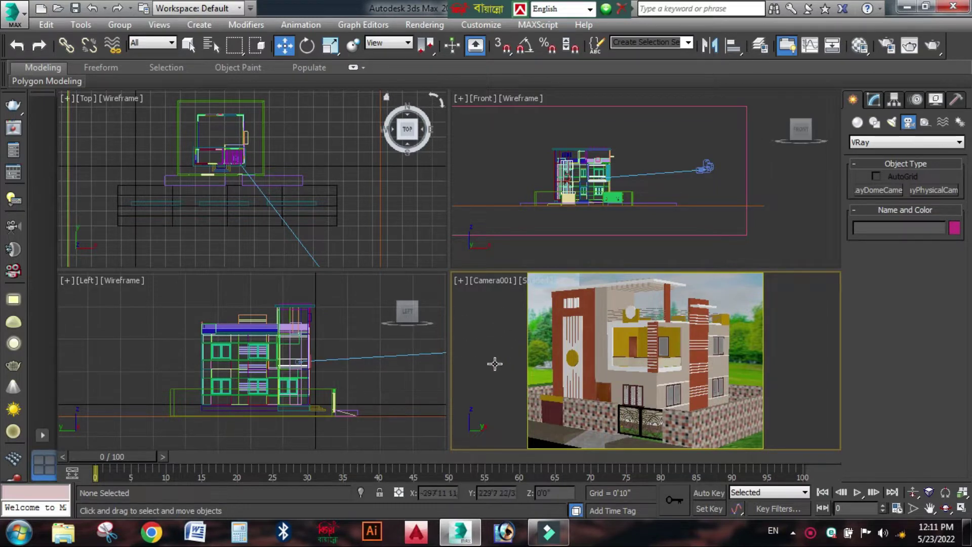
middle_click_drag(342, 229, 338, 219)
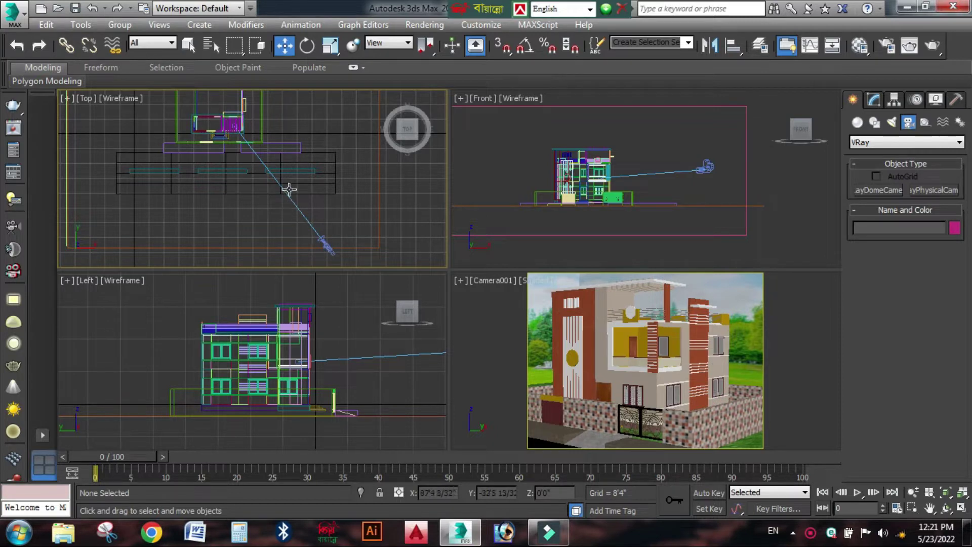
left_click(325, 244)
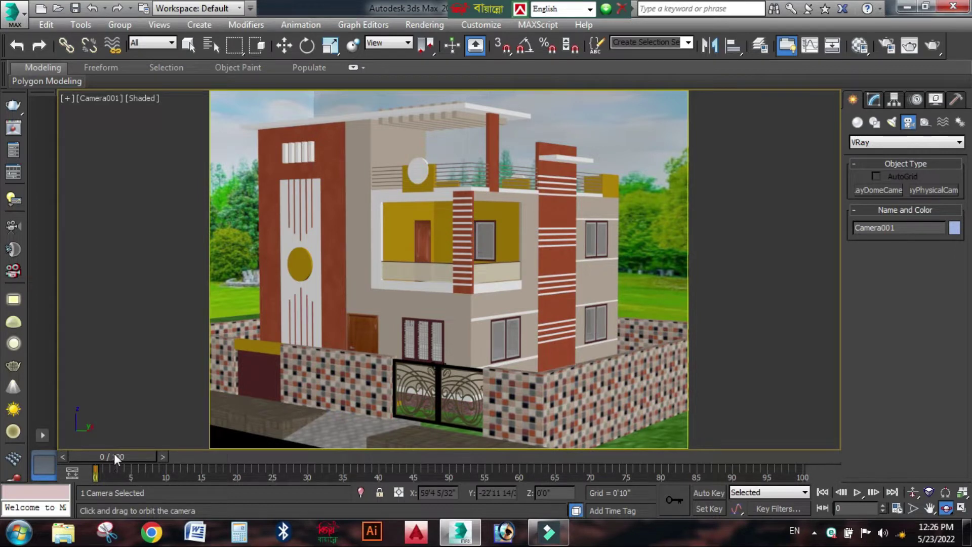
Record an Auto Key camera orbit at frame 50 that looks down onto the house's roof, and play the animation from frame 0
left_click_drag(113, 454, 449, 457)
key("ctrl+r")
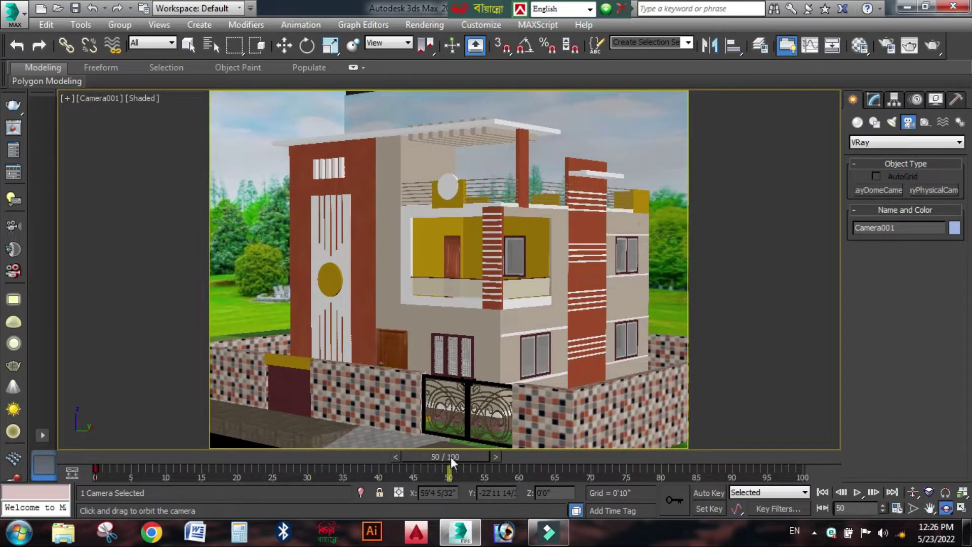
left_click(710, 493)
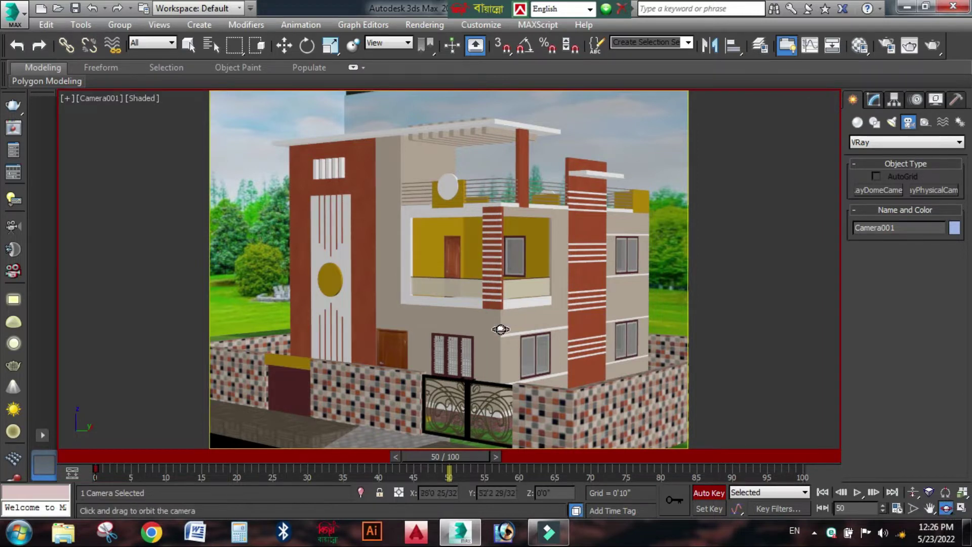
left_click_drag(458, 277, 433, 310)
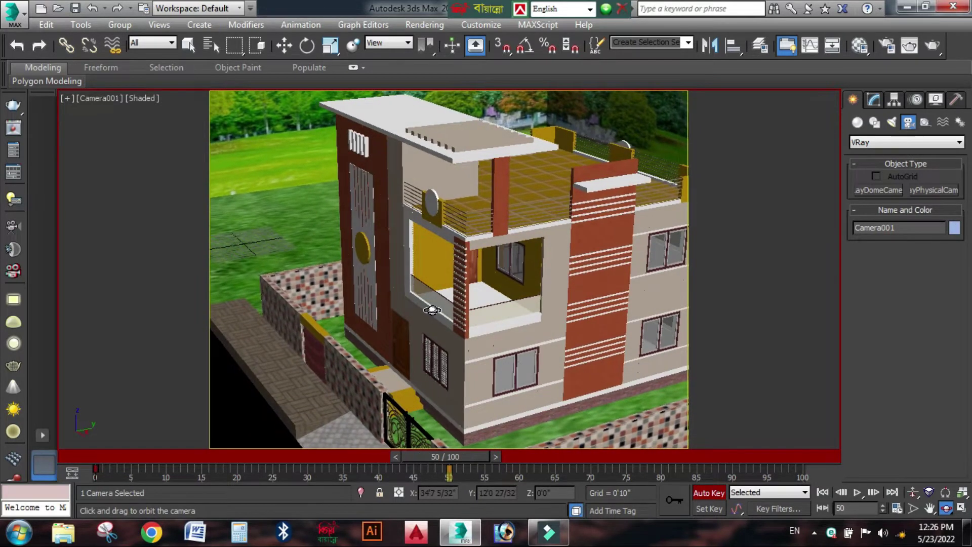
key("n")
key("Home")
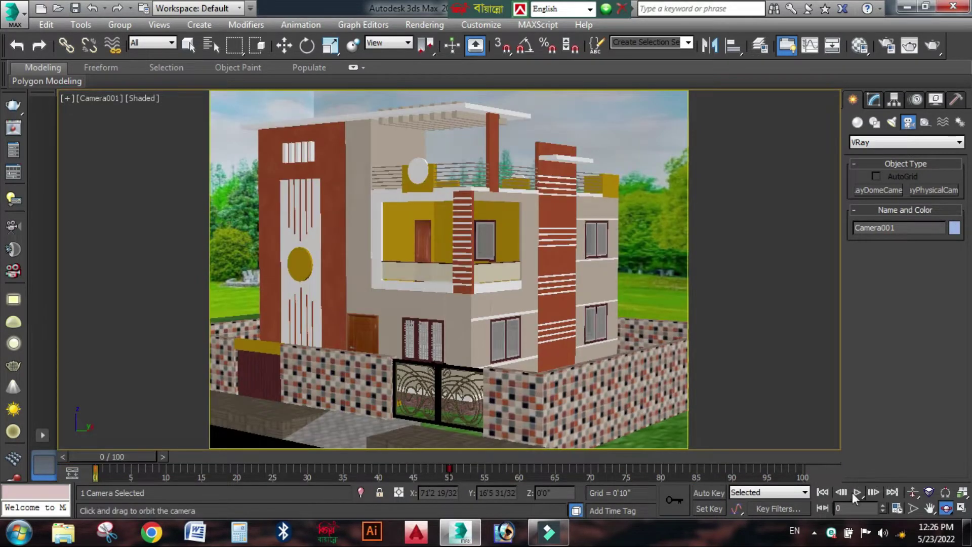
left_click(853, 492)
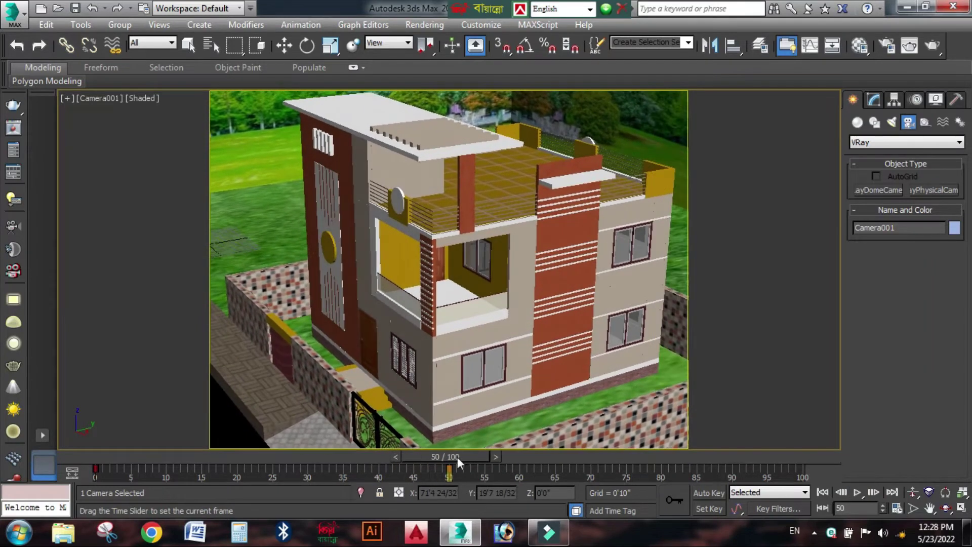
Record an Auto Key camera orbit at frame 100 that swings around the house to a higher view over the tiled roof terrace
left_click_drag(458, 457, 792, 466)
key("ctrl+r")
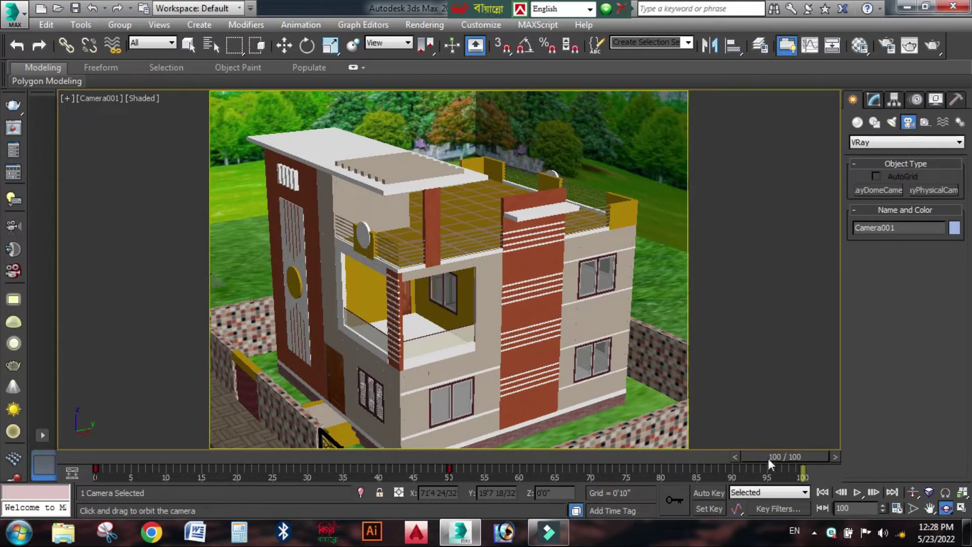
left_click(708, 493)
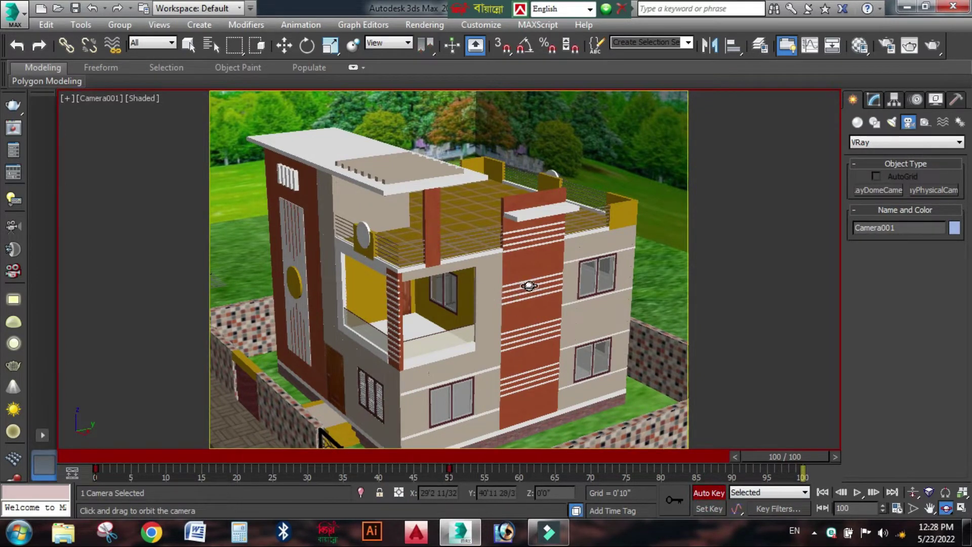
left_click_drag(533, 279, 445, 306)
left_click(708, 493)
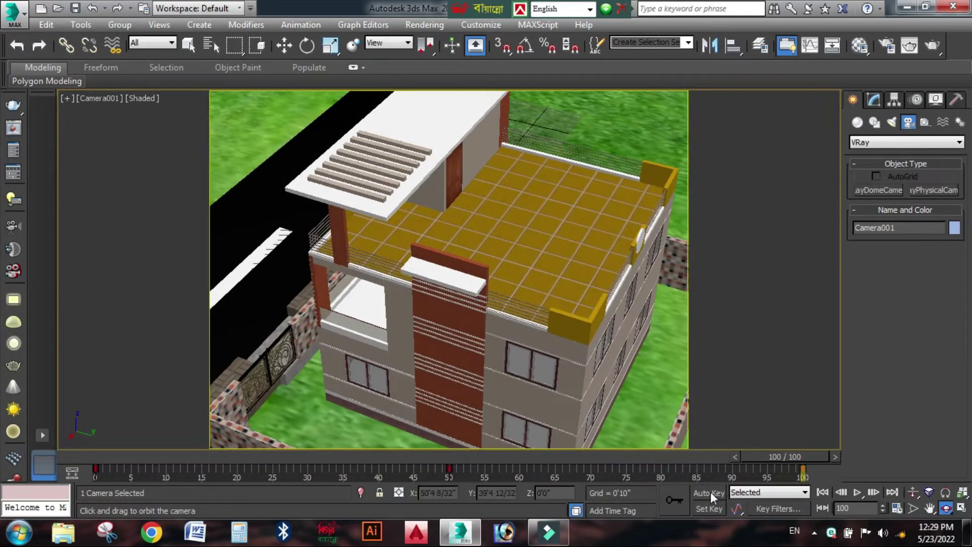
Play back the camera animation, stop it and return to frame 100
left_click(856, 494)
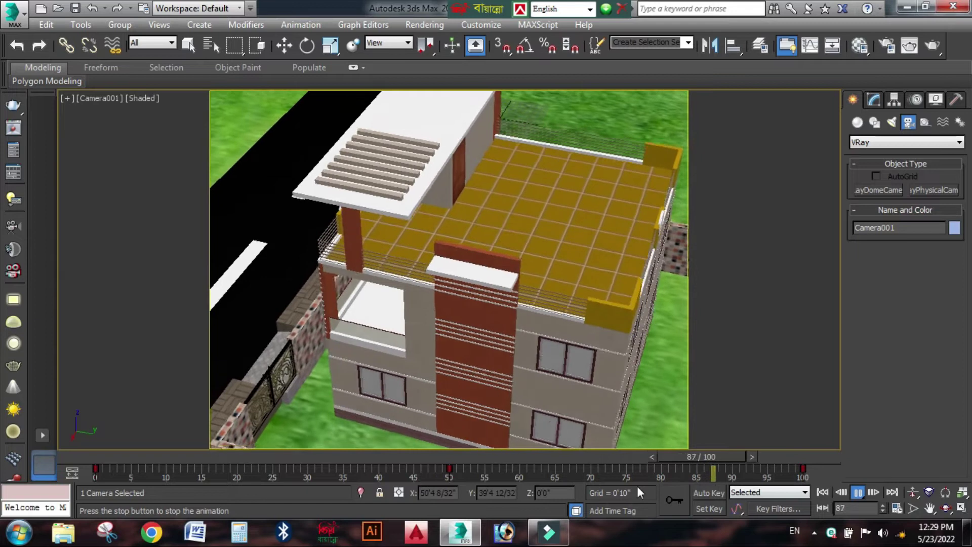
left_click(857, 492)
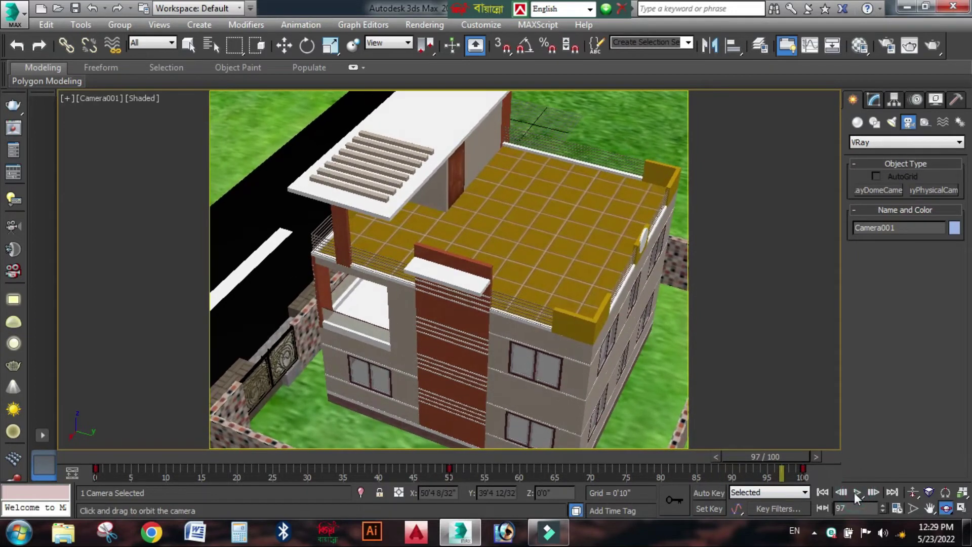
mouse_move(779, 458)
left_mouse_down()
mouse_move(792, 464)
mouse_move(733, 454)
mouse_move(789, 455)
left_mouse_up()
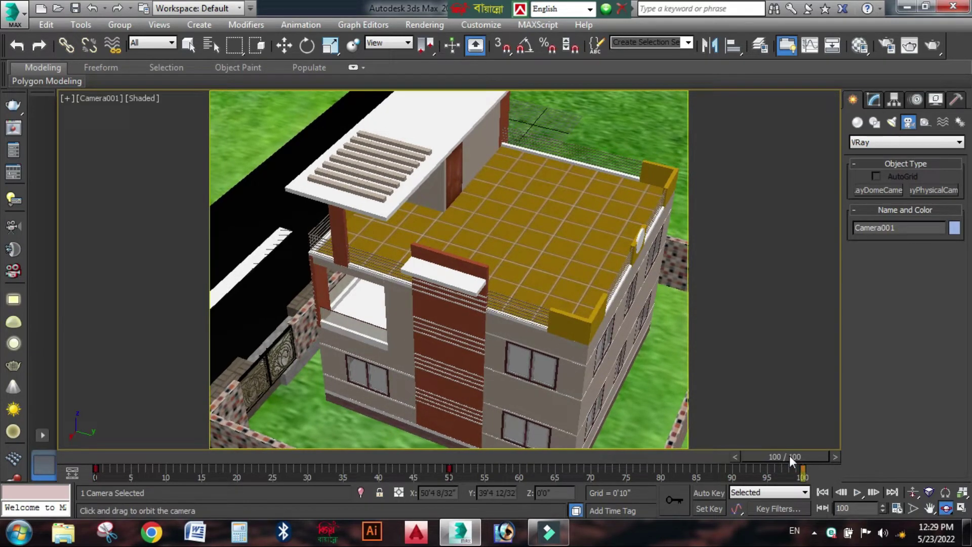
Set the animation's end time to 200 and the playback speed to 1/2x in the time configuration
left_click(895, 509)
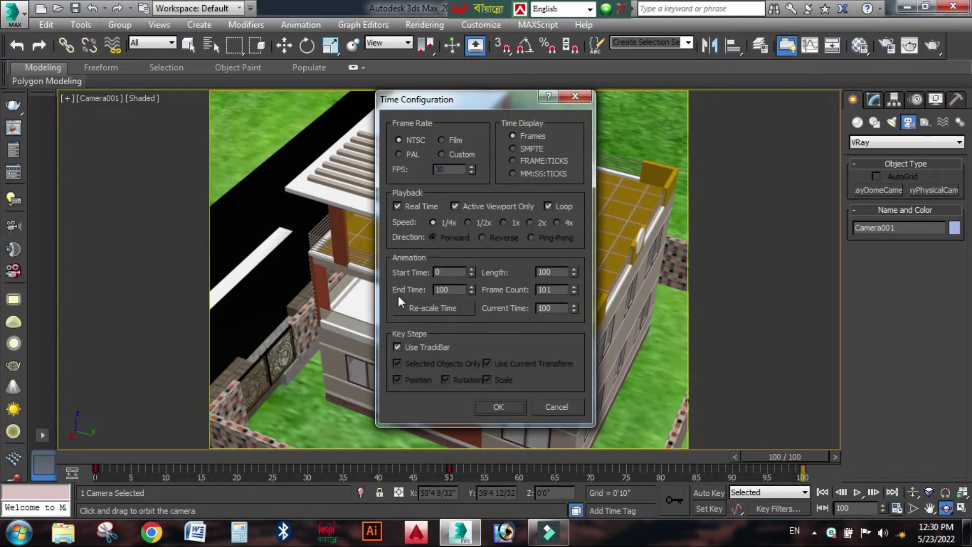
double_click(453, 292)
type("200")
left_click(465, 222)
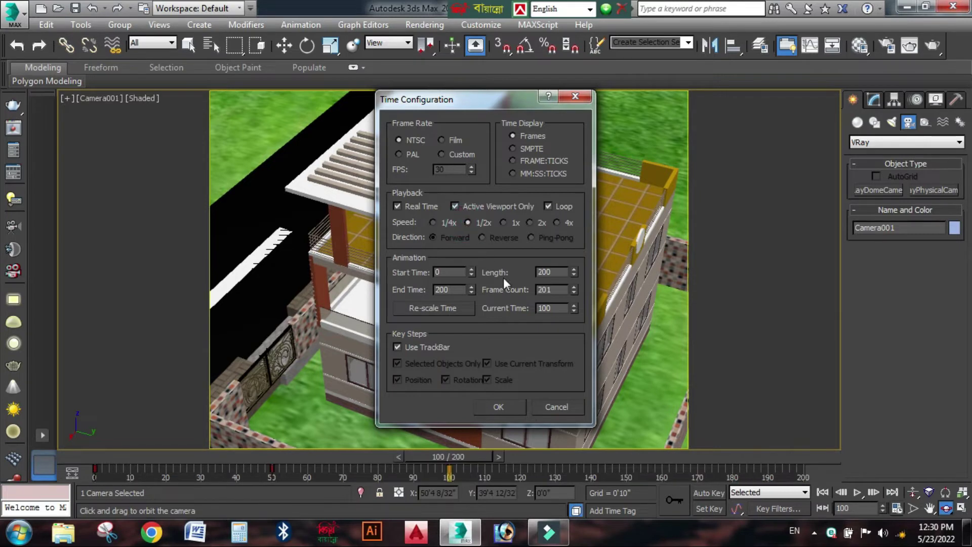
left_click(494, 408)
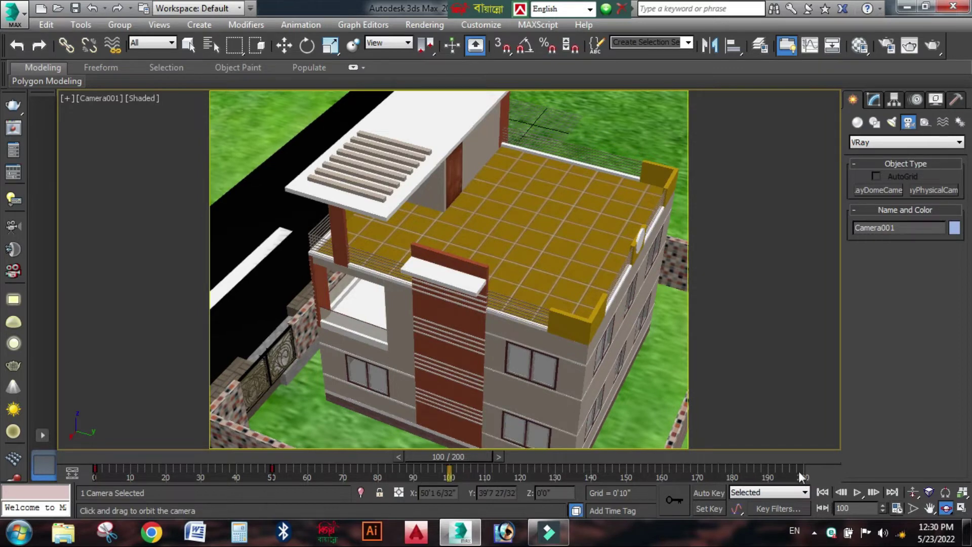
Play back the extended camera animation from frame 0 and stop it, leaving Auto Key off
left_click_drag(460, 456, 184, 464)
key("ctrl+r")
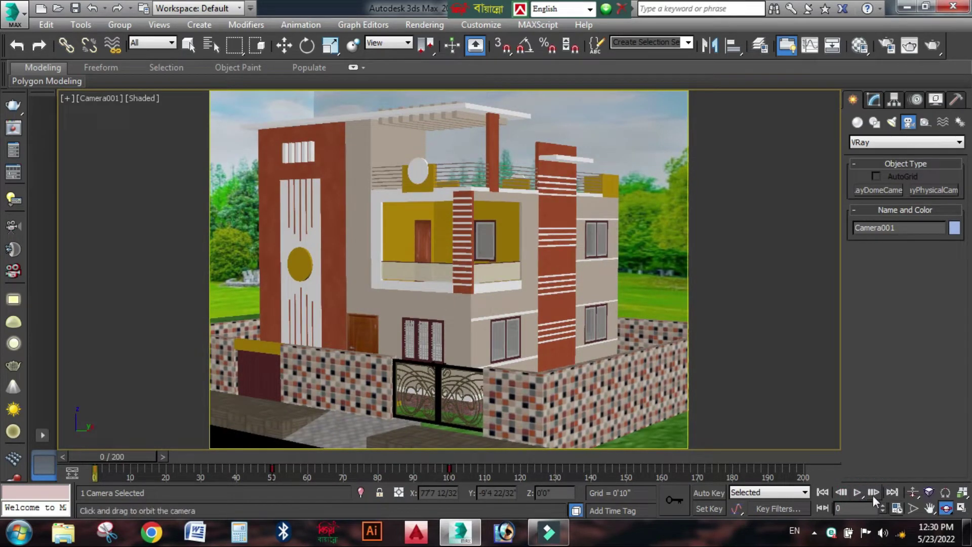
left_click(859, 495)
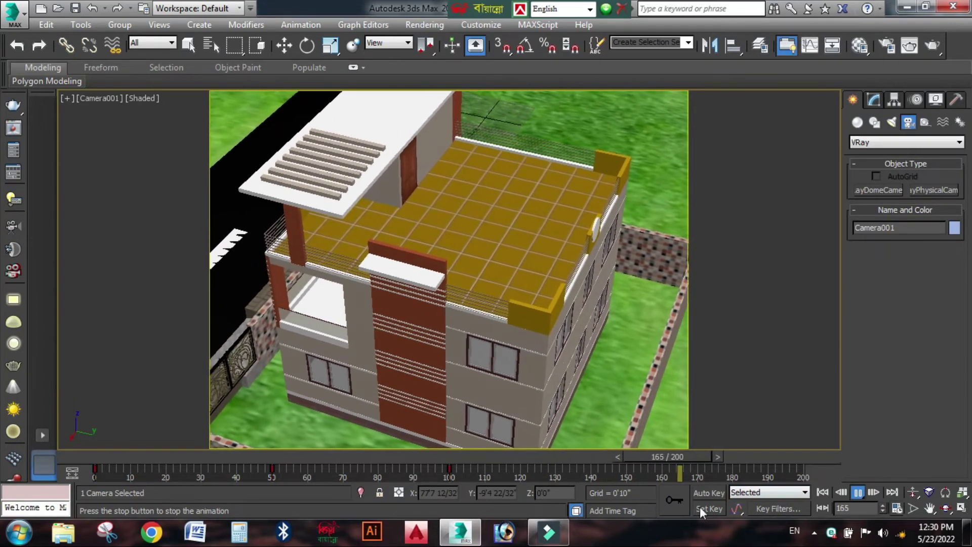
left_click(709, 493)
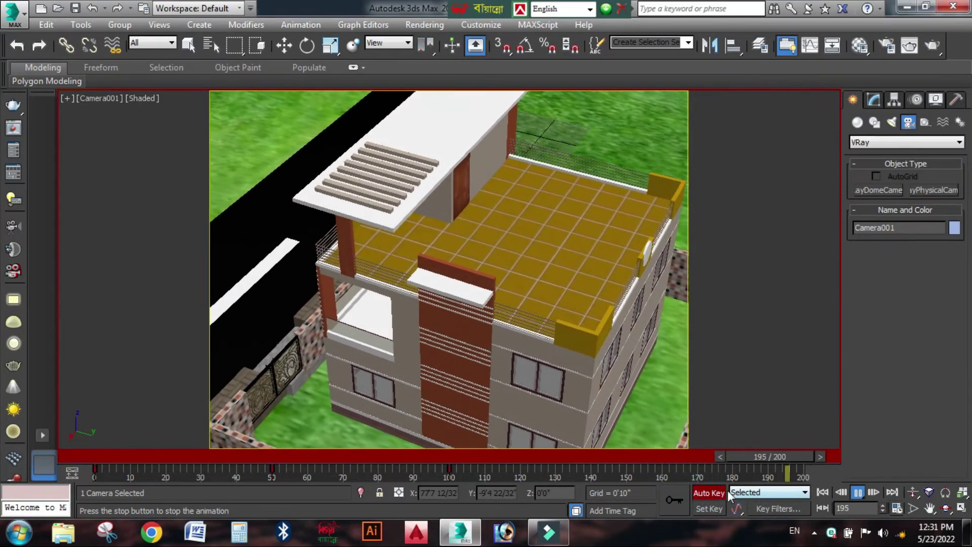
left_click(711, 491)
left_click(857, 494)
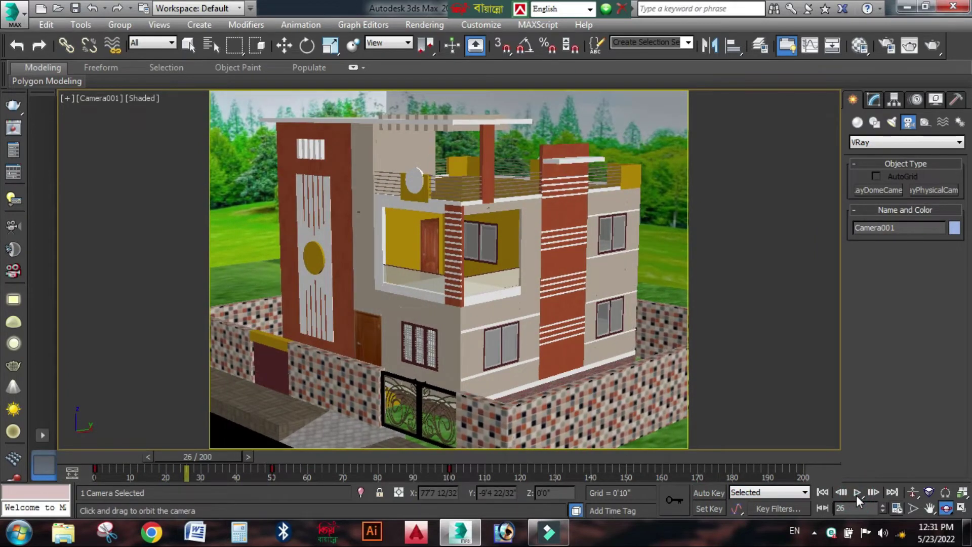
Set the playback speed to 1/4x in the time configuration
left_click(896, 510)
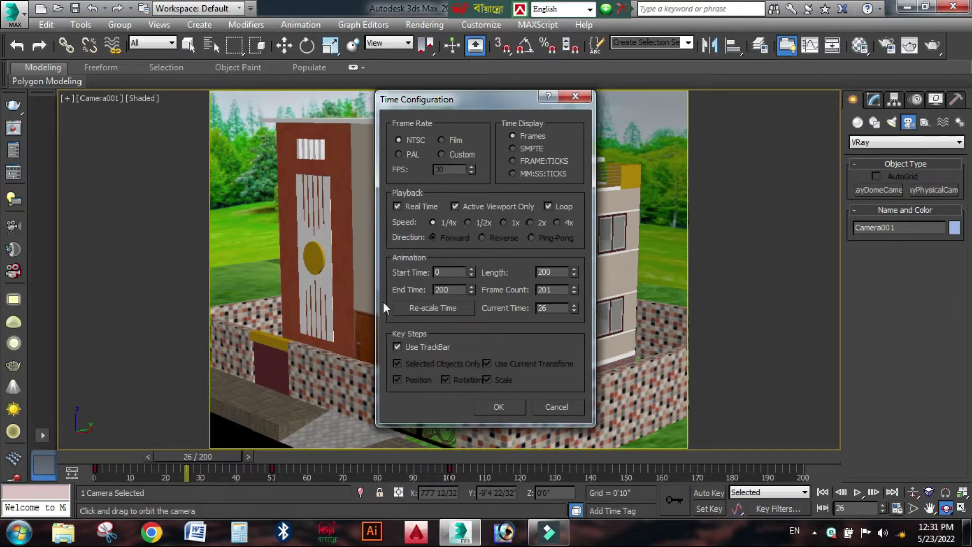
left_click(499, 407)
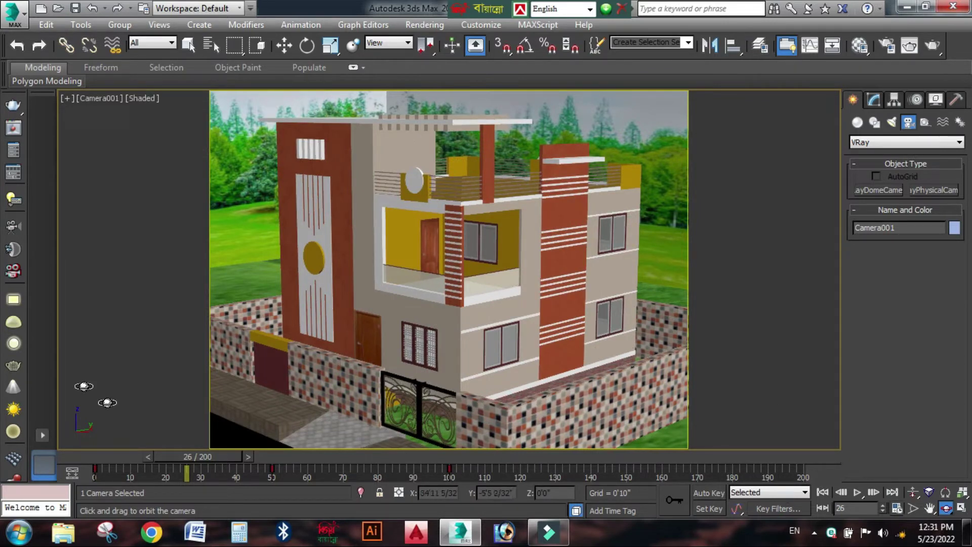
Record an Auto Key camera orbit at frame 151 that swings back to a lower view of the house's front corner
left_click_drag(209, 457, 628, 442)
key("ctrl+r")
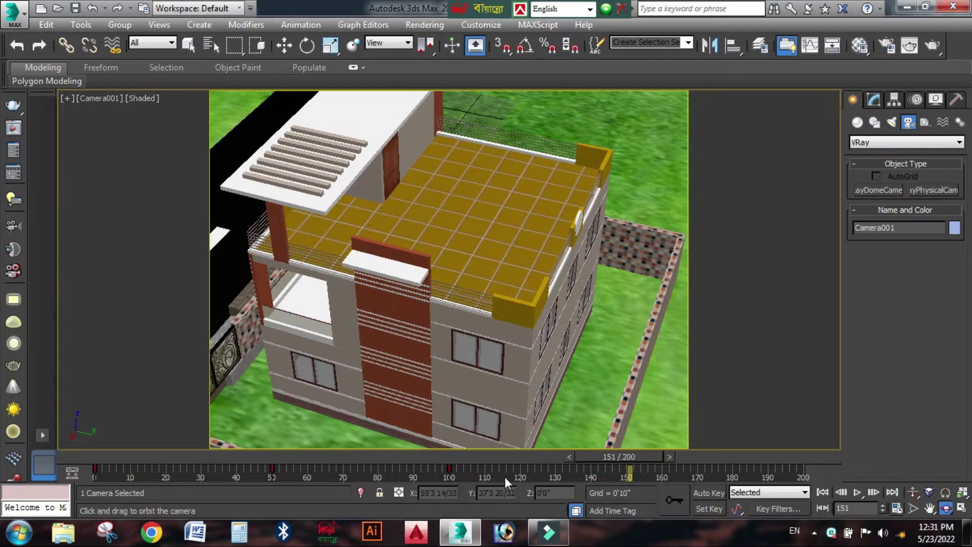
left_click(709, 492)
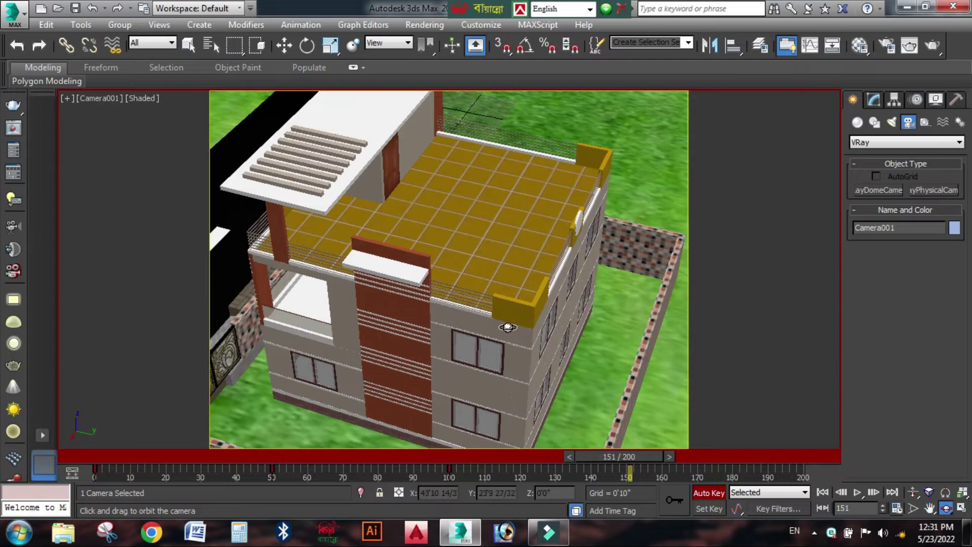
left_click_drag(493, 326, 501, 299)
left_click_drag(481, 333, 473, 332)
left_click(914, 508)
left_click(945, 509)
left_click_drag(435, 357, 502, 320)
left_click(710, 493)
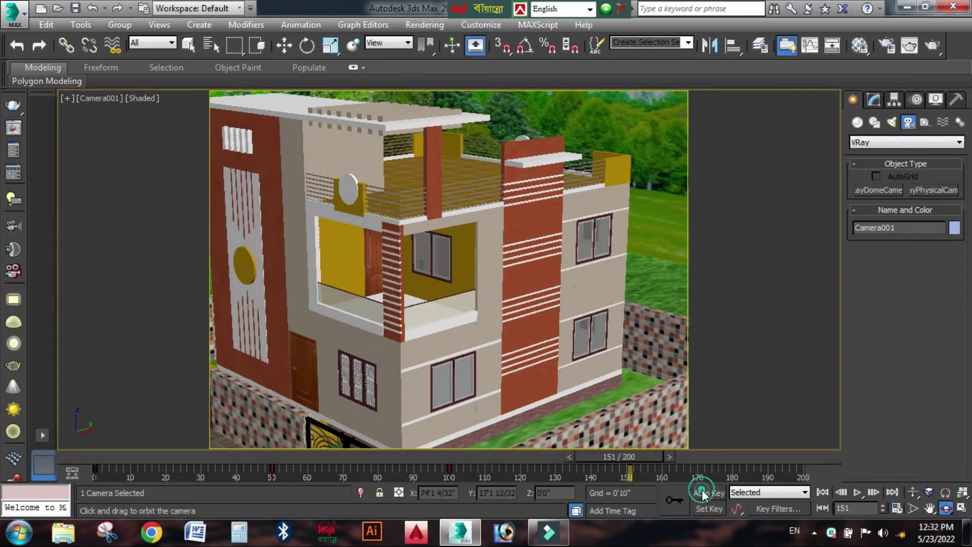
Move back to an earlier frame and play the animation to review the new camera motion
left_click_drag(623, 455, 456, 440)
left_click(857, 493)
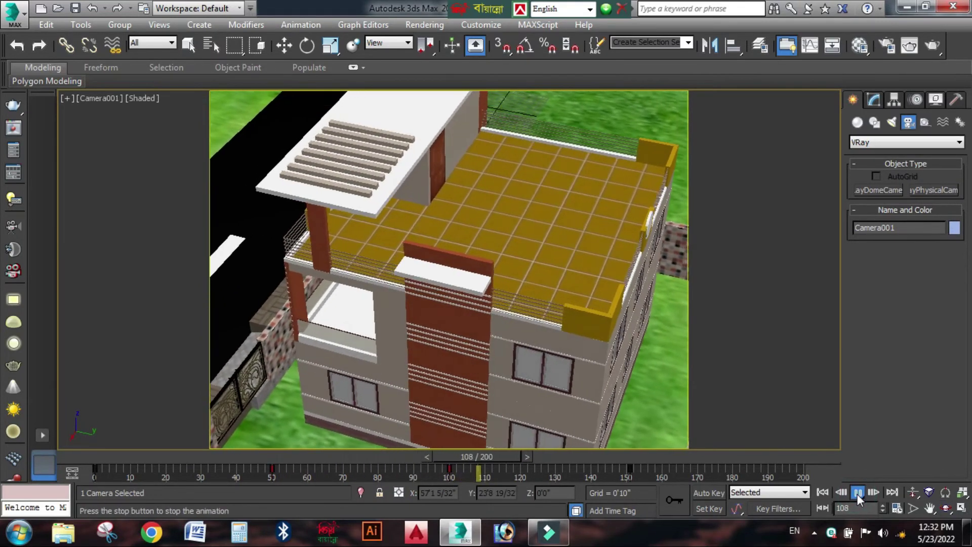